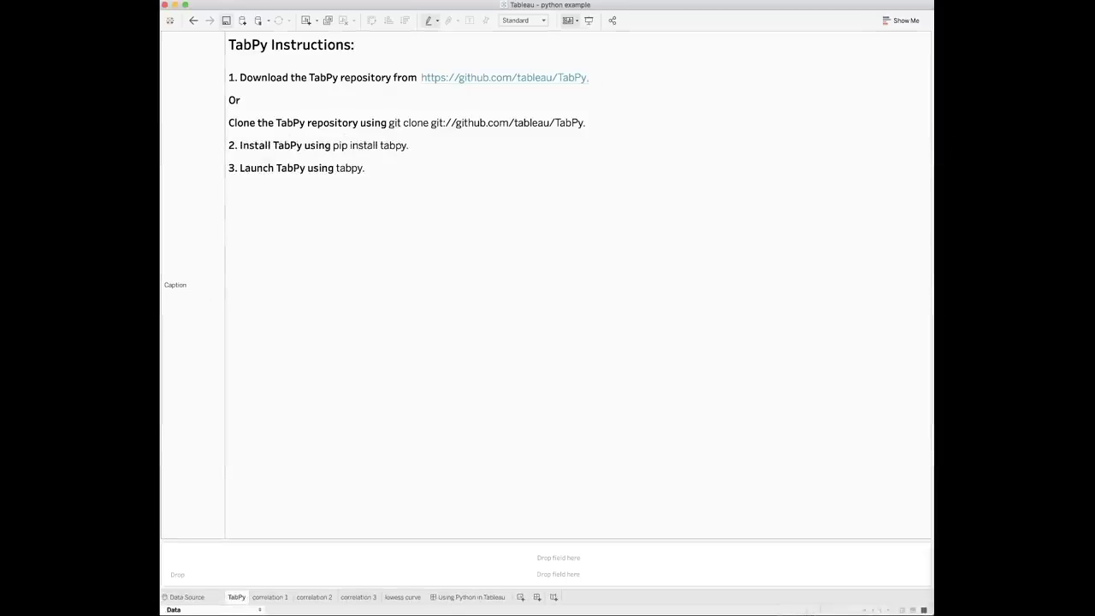
Connect Tableau to the TabPy service on localhost port 9004 and confirm the test connection succeeds
{"action": "left_click", "coordinate": [535, 0]}
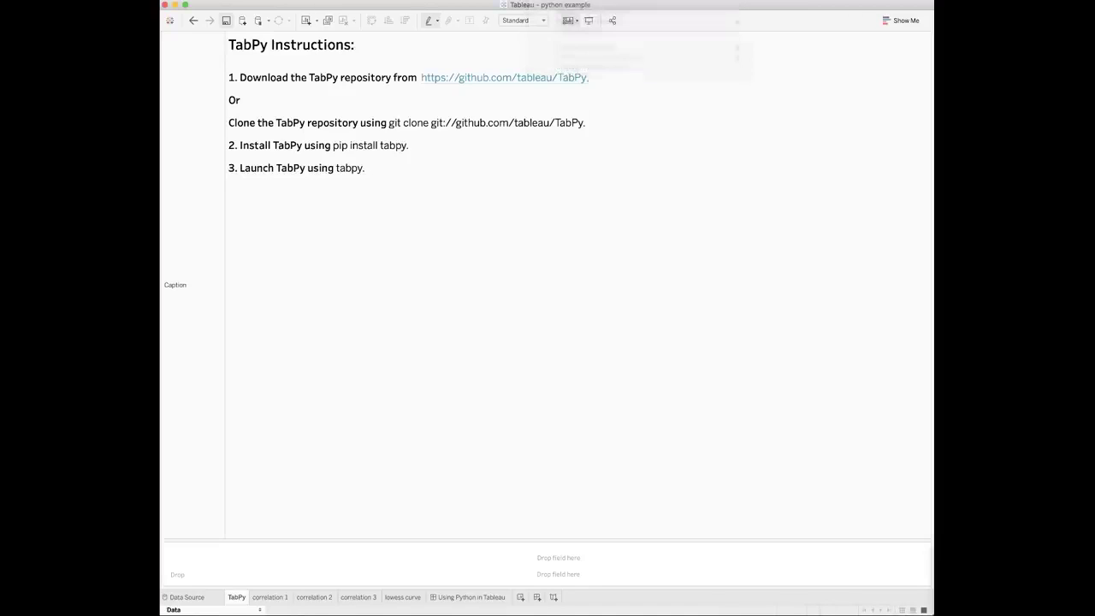
{"action": "left_click", "coordinate": [534, 0]}
{"action": "mouse_move", "coordinate": [562, 59]}
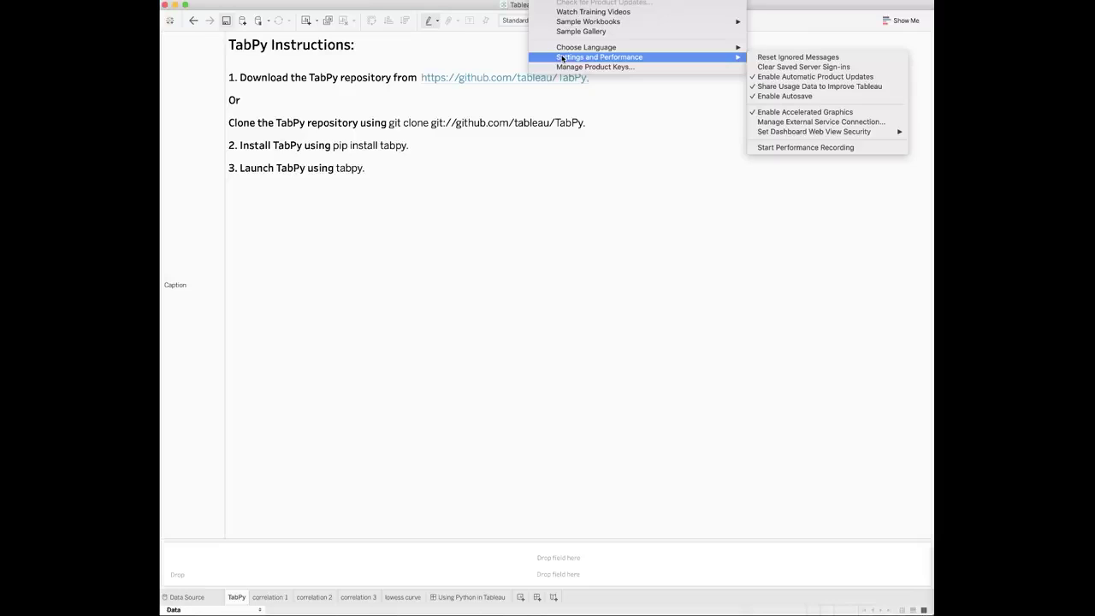
{"action": "left_click", "coordinate": [816, 123]}
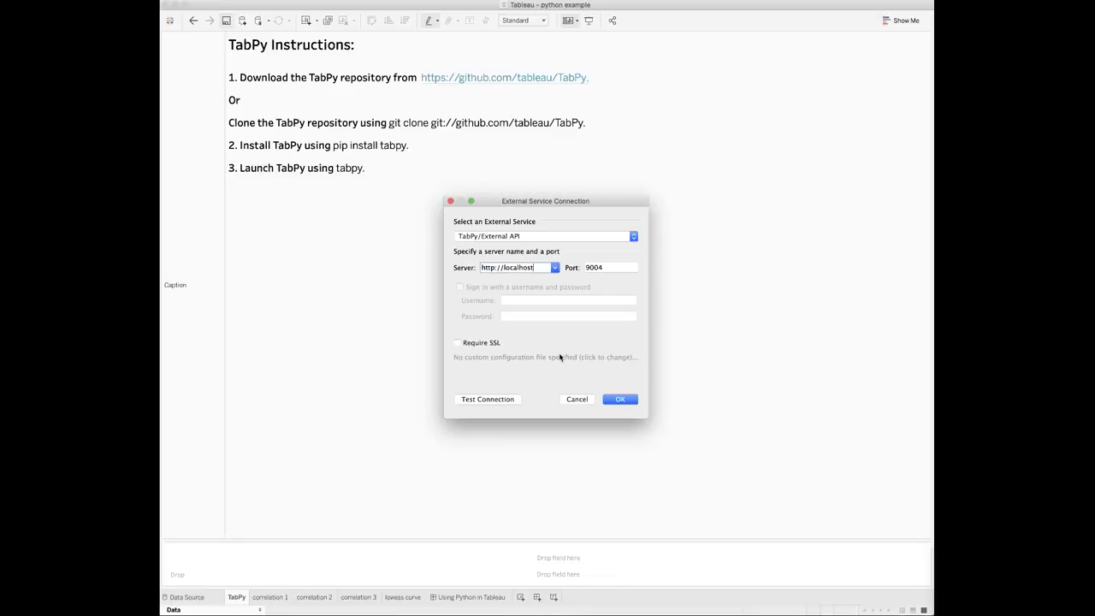
{"action": "left_click", "coordinate": [490, 401]}
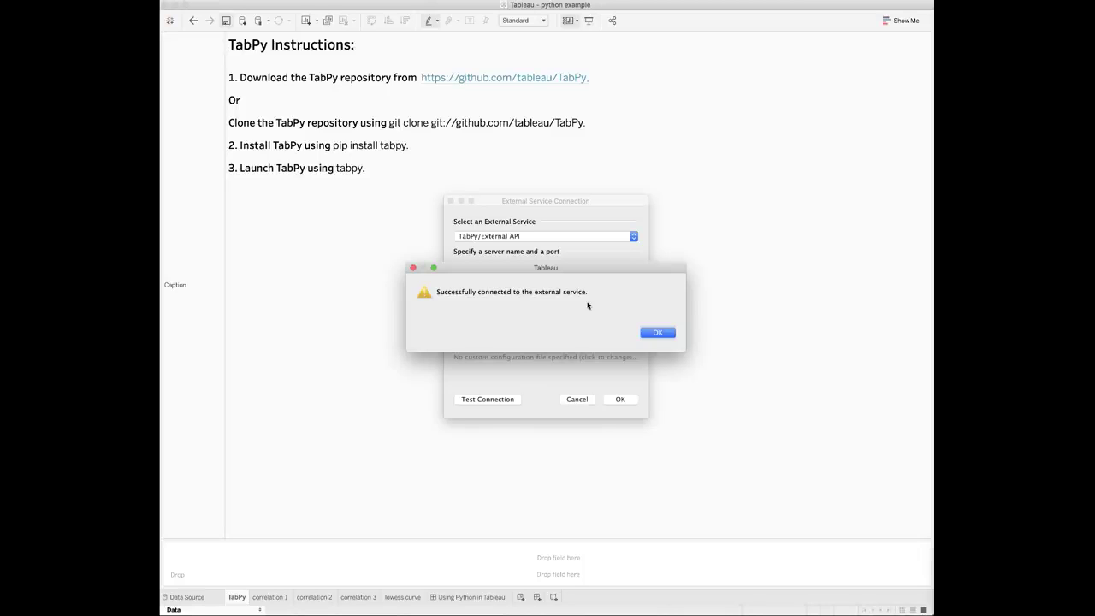
{"action": "left_click", "coordinate": [657, 332]}
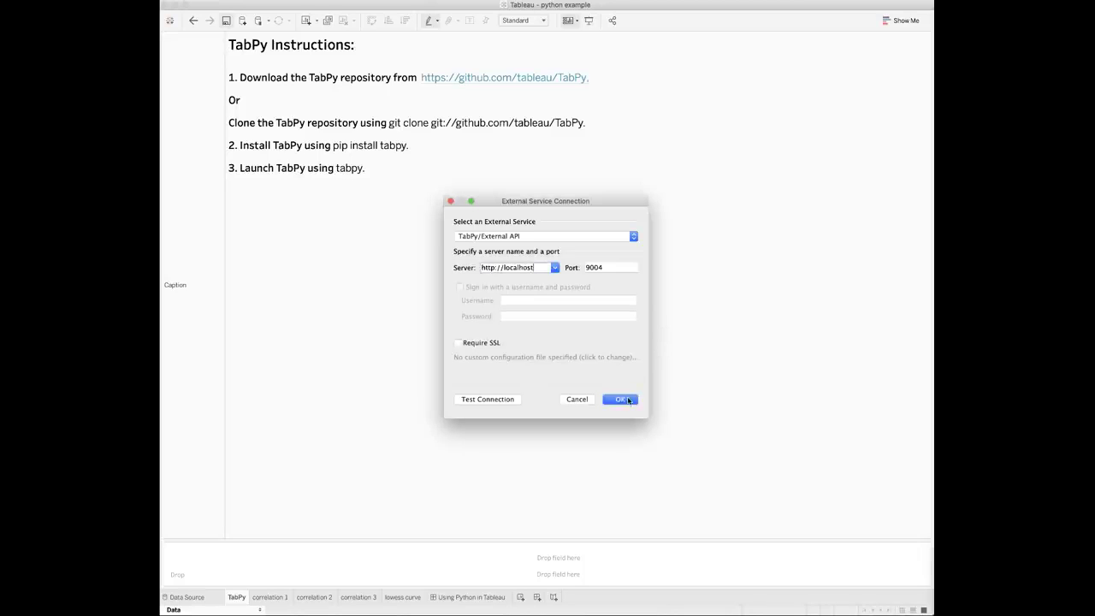
{"action": "left_click", "coordinate": [623, 400]}
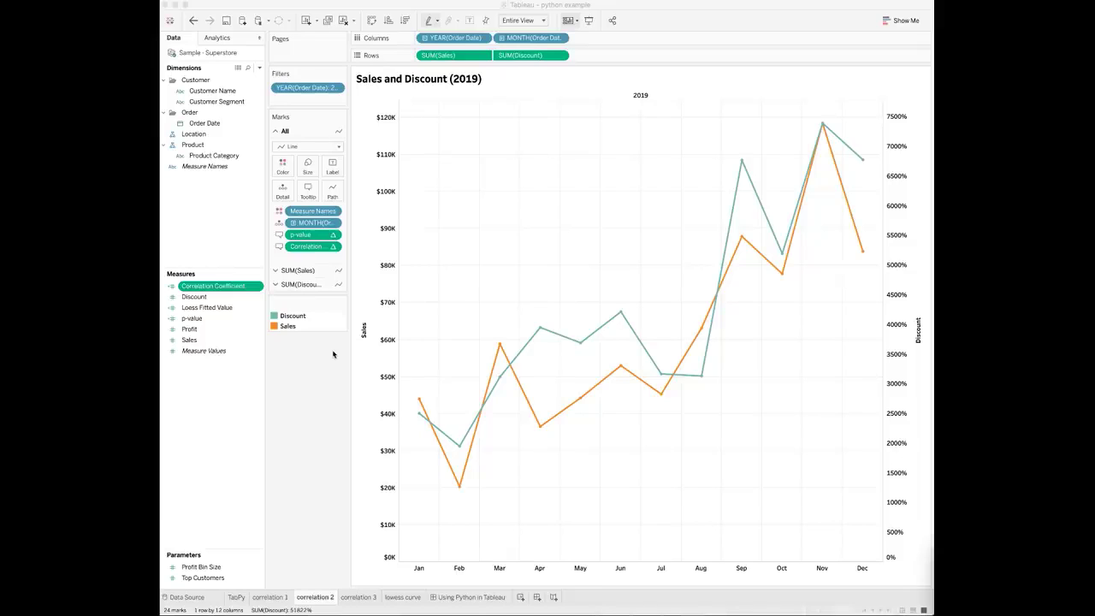
Bring up the context menu for the Correlation Coefficient measure in the Data pane
{"action": "right_click", "coordinate": [255, 292]}
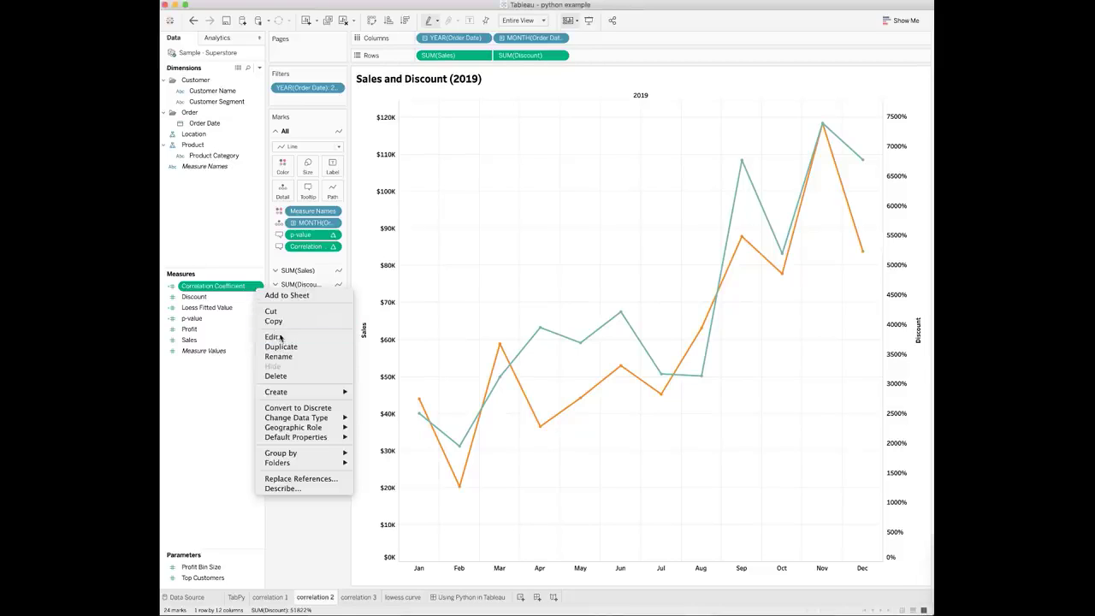
Review the Correlation Coefficient SCRIPT_REAL pearsonr script on SUM(Sales) and SUM(Discount), then accept it
{"action": "left_click", "coordinate": [275, 337]}
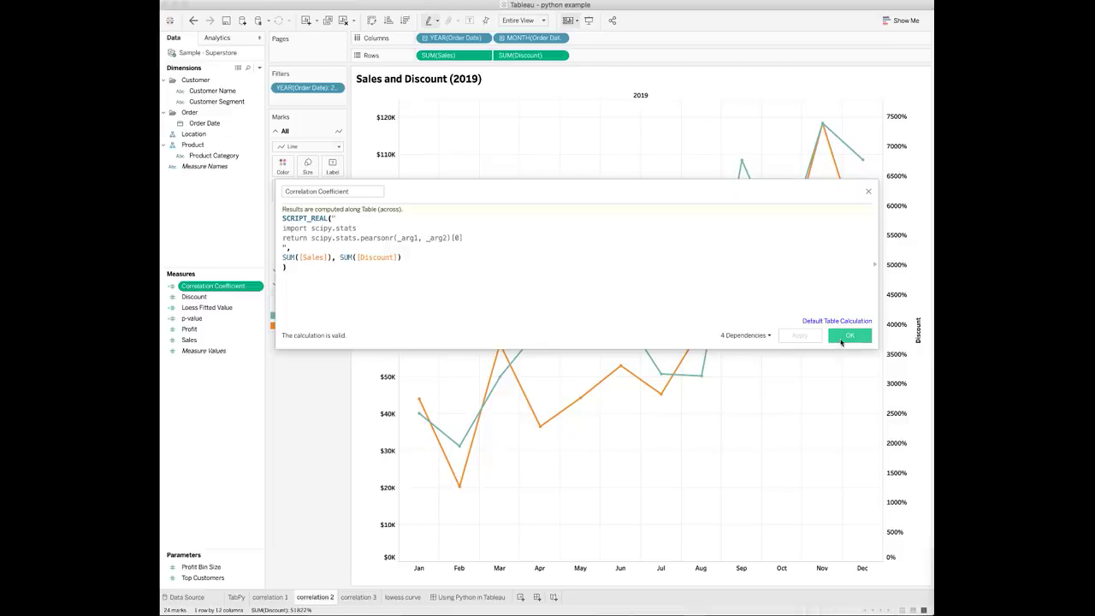
{"action": "left_click", "coordinate": [847, 334]}
Review the p-value calculation returning pearsonr(...)[1] on Sales and Discount, then accept it
{"action": "right_click", "coordinate": [231, 323]}
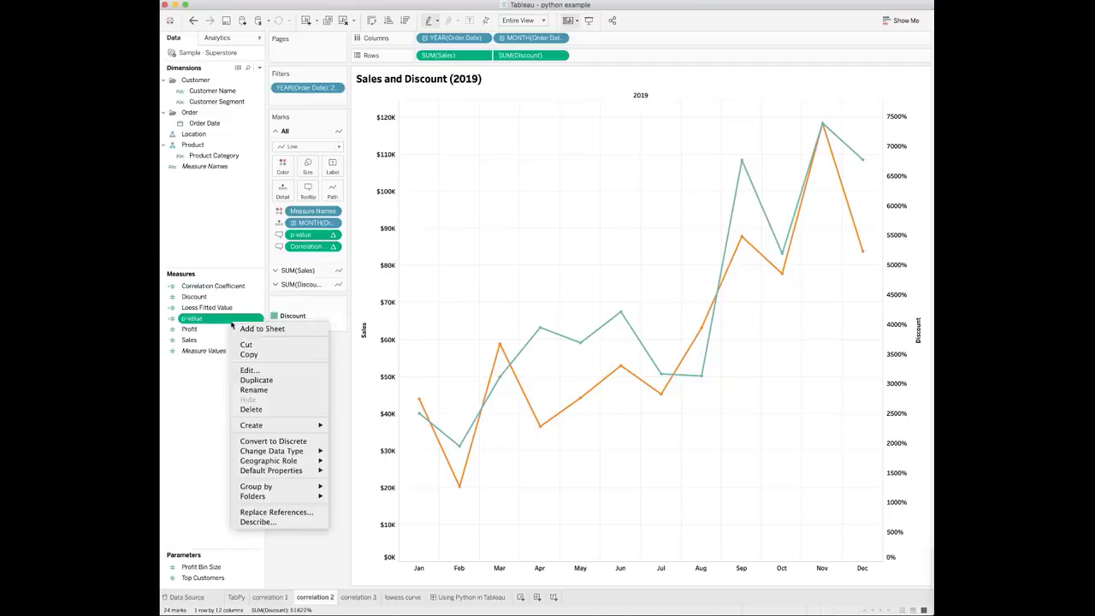
{"action": "left_click", "coordinate": [505, 310]}
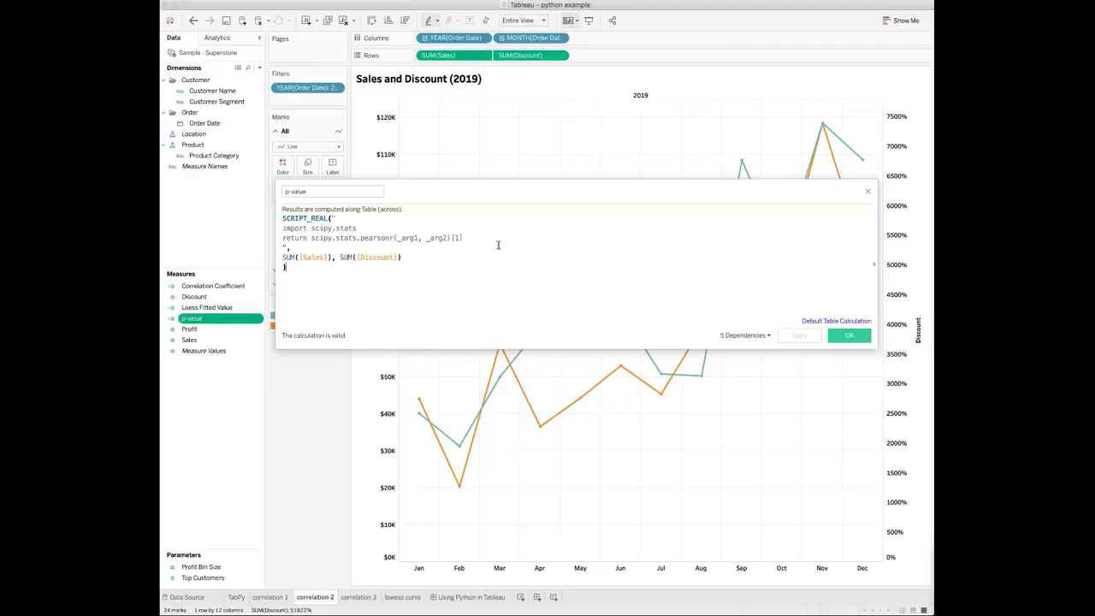
{"action": "left_click", "coordinate": [837, 339]}
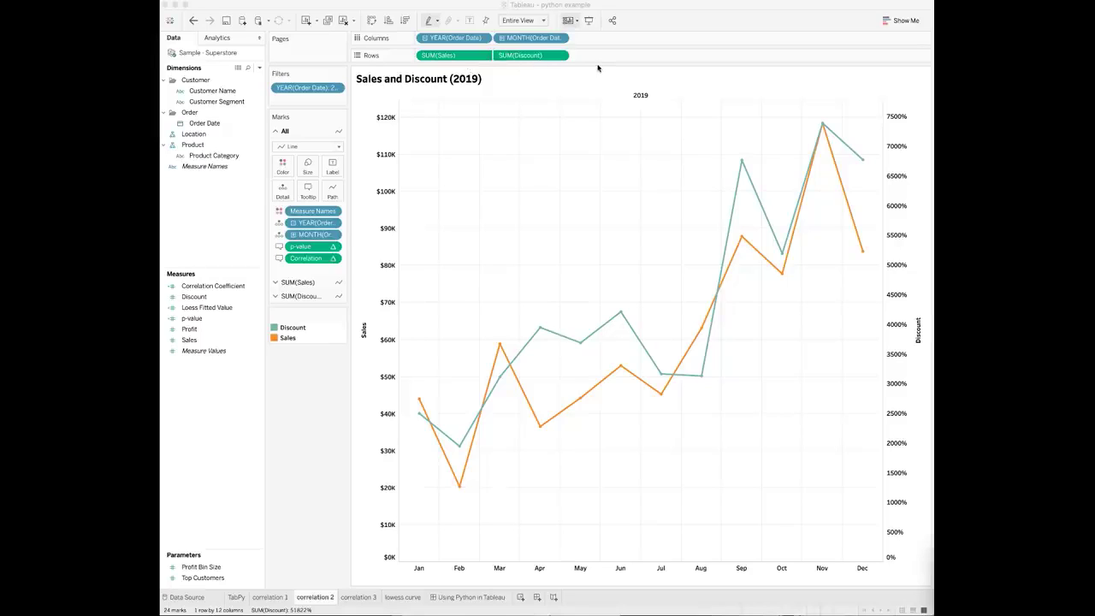
{"action": "left_click", "coordinate": [560, 57]}
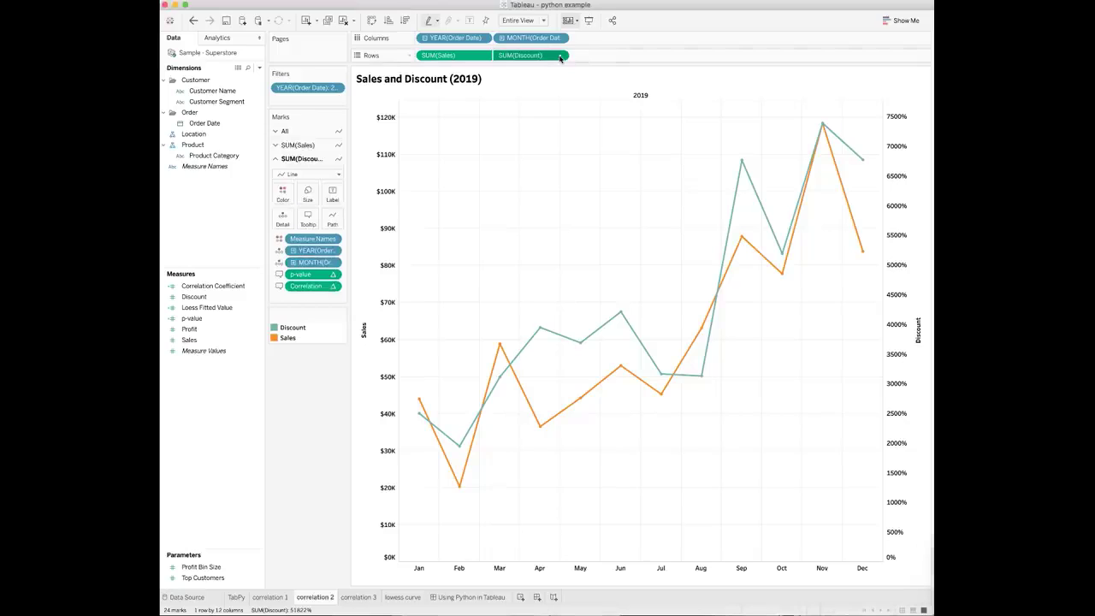
{"action": "left_click", "coordinate": [560, 57]}
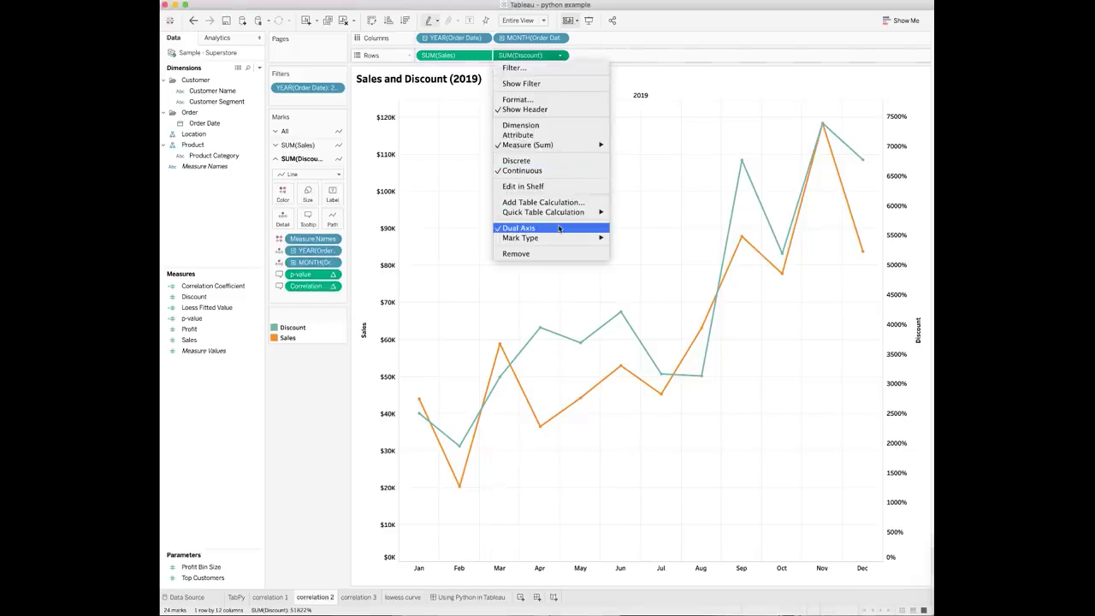
{"action": "left_click", "coordinate": [407, 180]}
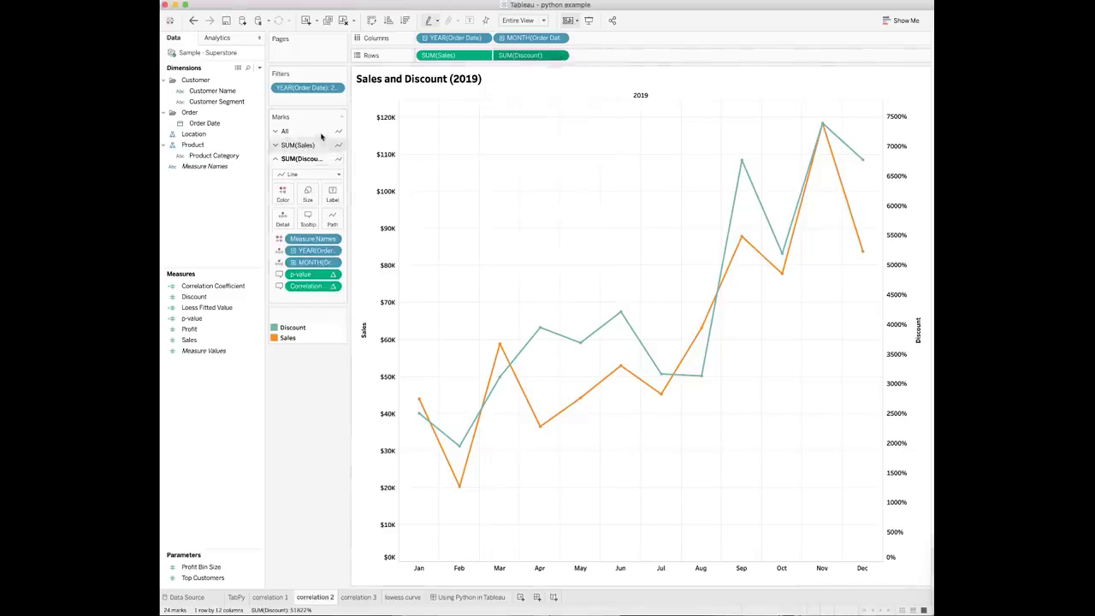
{"action": "left_click", "coordinate": [319, 132]}
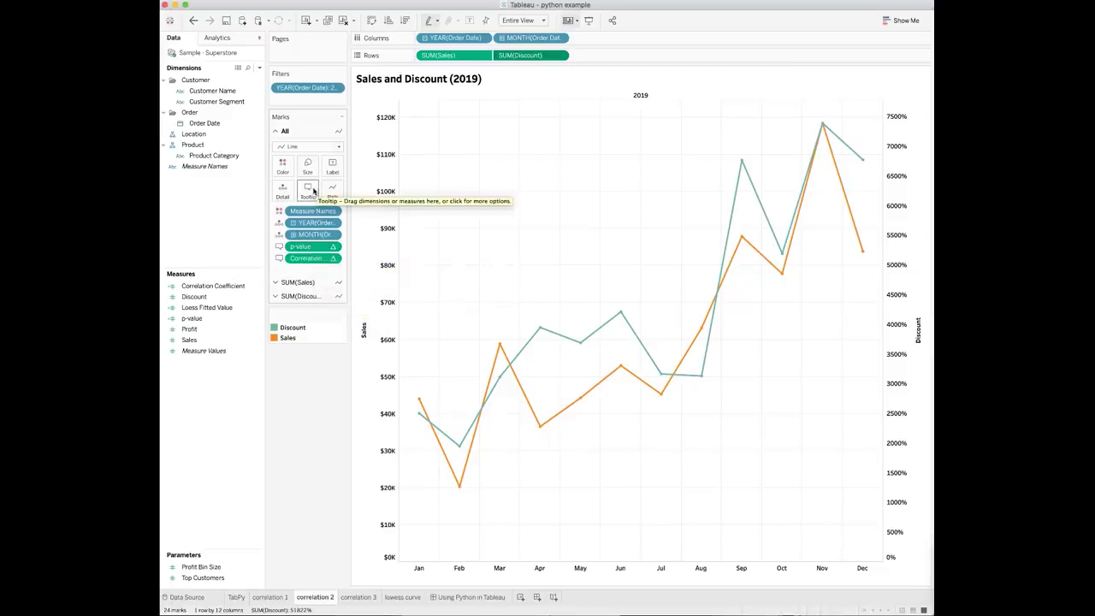
{"action": "mouse_move", "coordinate": [764, 262]}
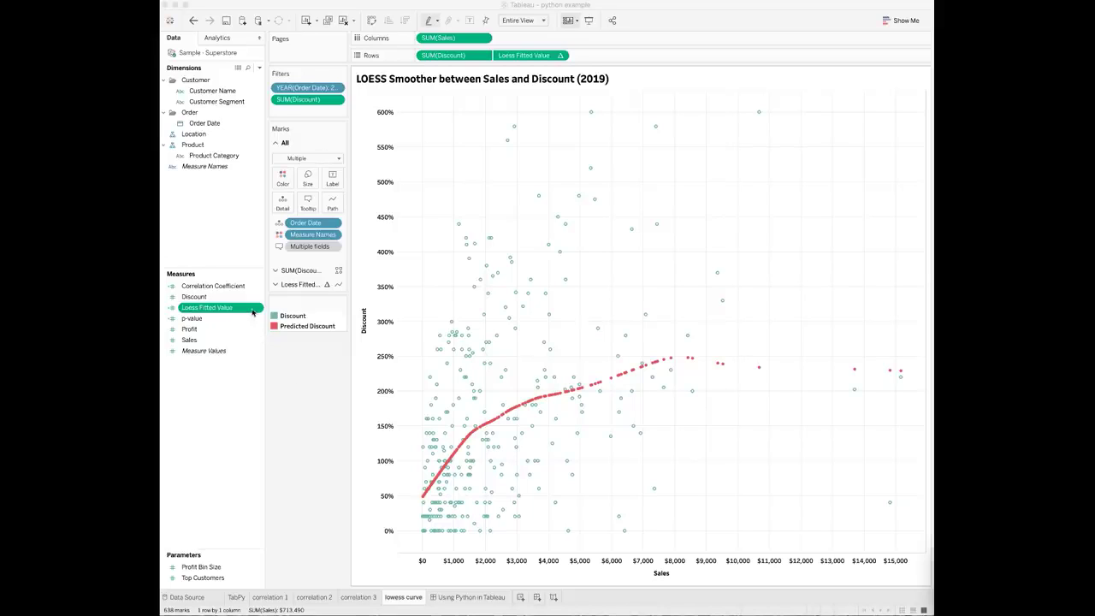
Open the Loess Fitted Value calculated field and confirm its Python script to draw the Predicted Discount line
{"action": "right_click", "coordinate": [257, 311]}
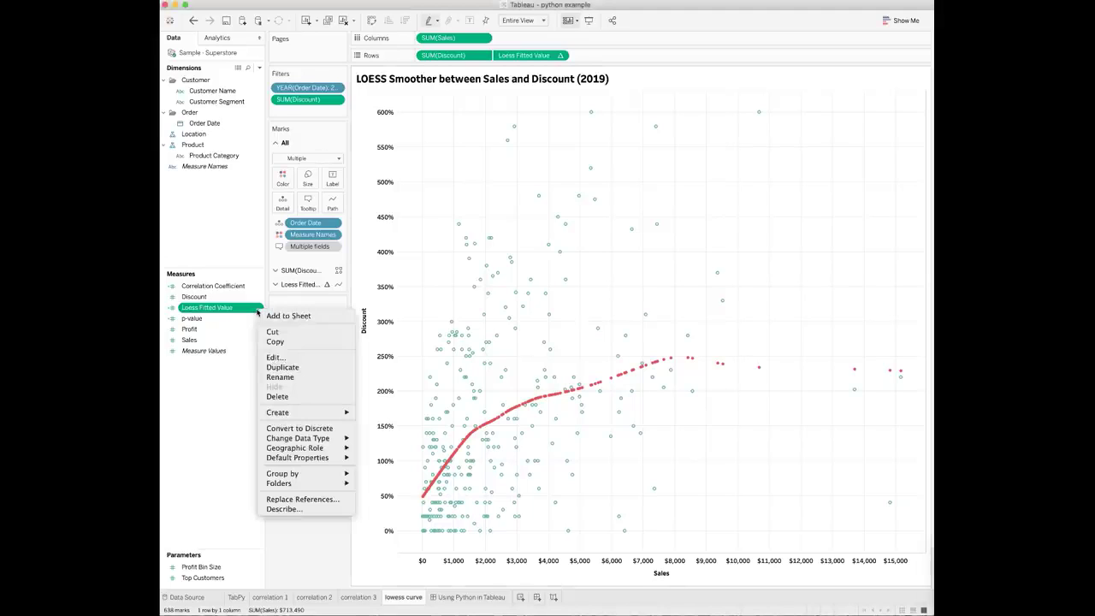
{"action": "left_click", "coordinate": [275, 357]}
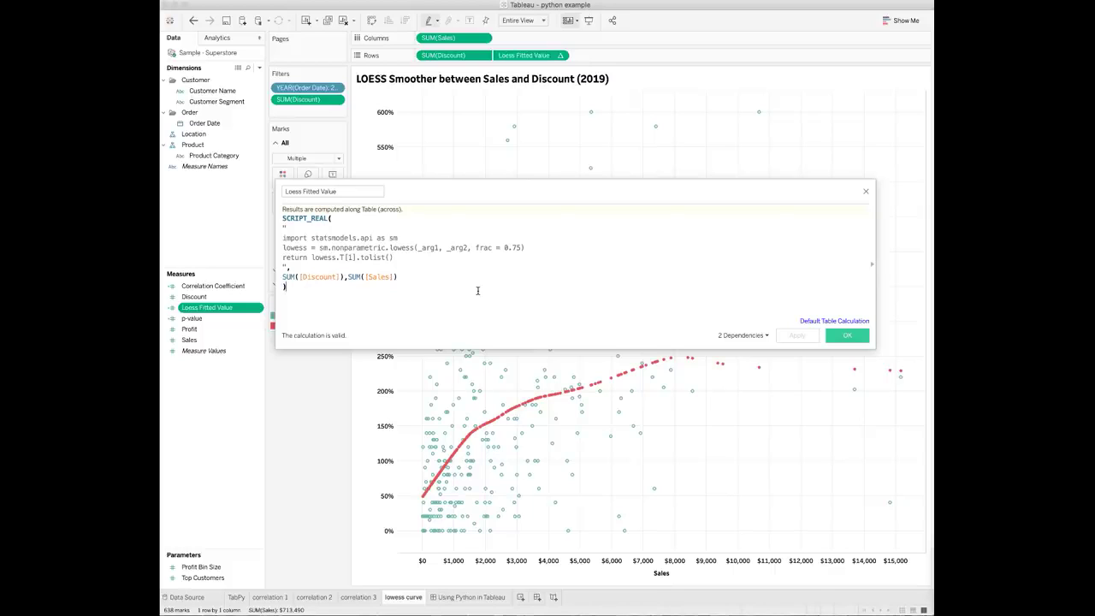
{"action": "left_click", "coordinate": [846, 334]}
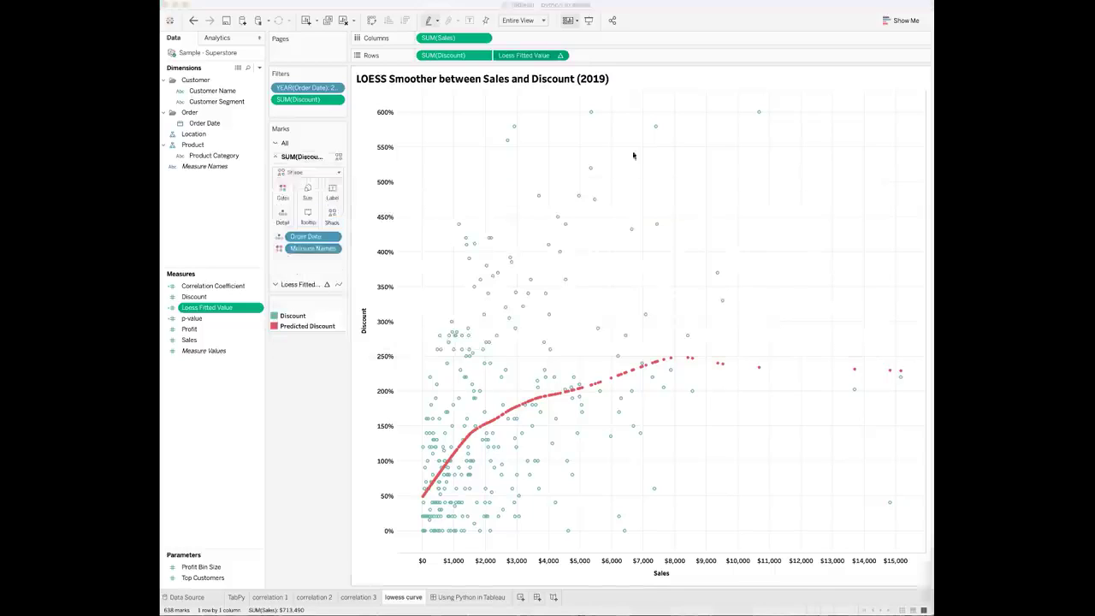
Show the options for the Loess Fitted Value pill on Rows, close them unchanged, then reopen them
{"action": "left_click", "coordinate": [560, 56]}
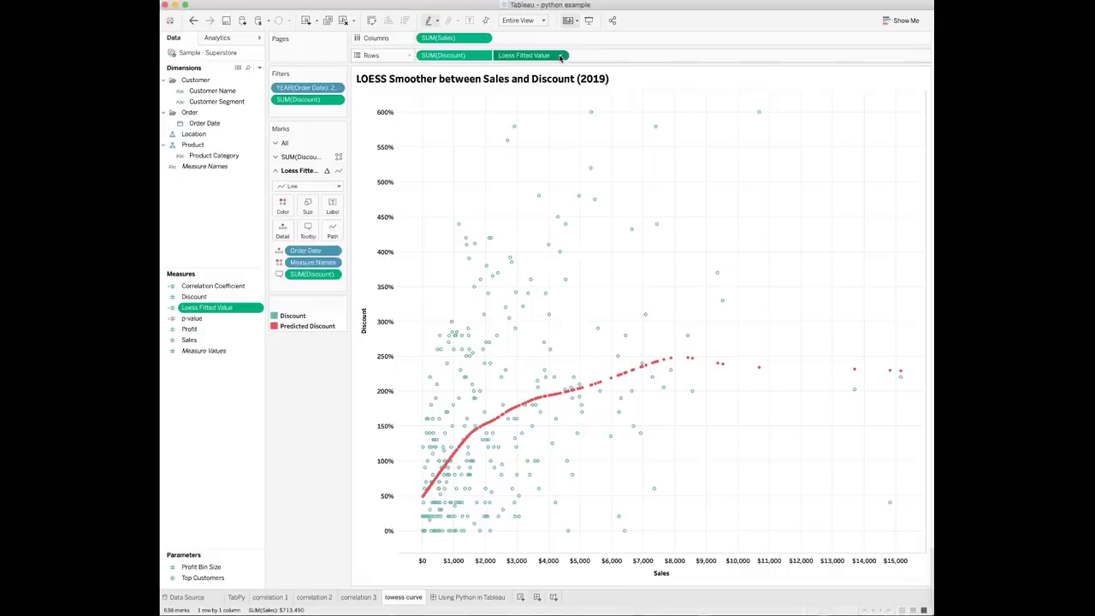
{"action": "left_click", "coordinate": [560, 56]}
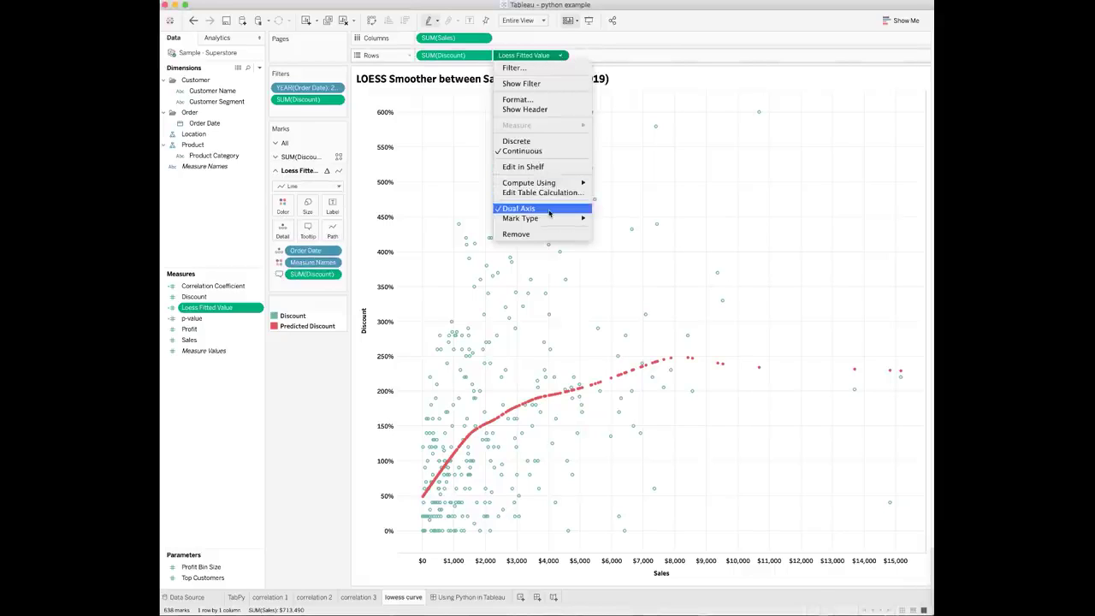
{"action": "left_click", "coordinate": [771, 177]}
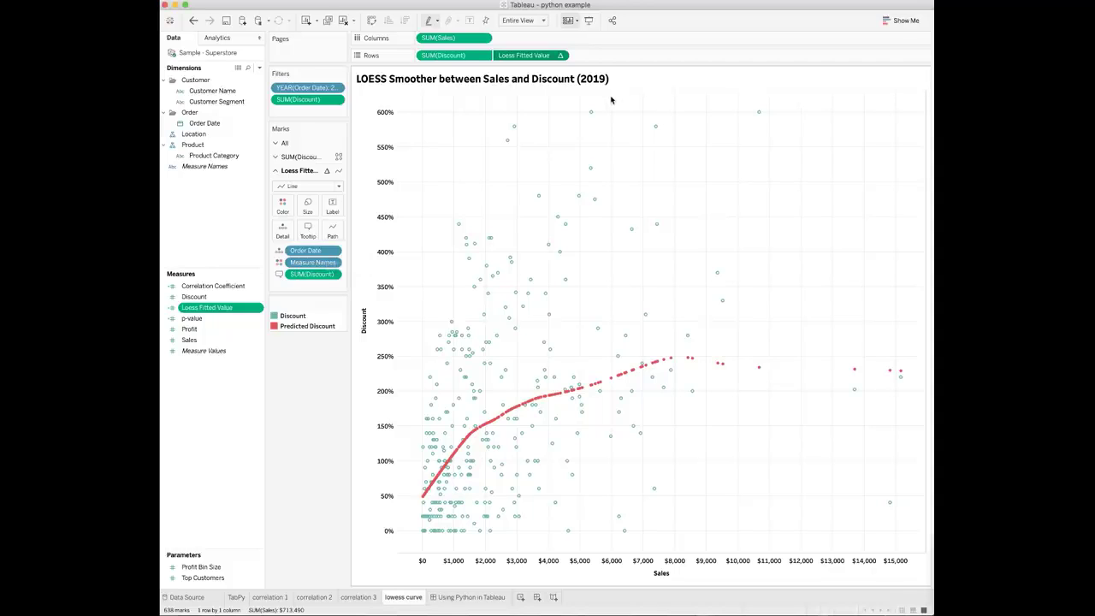
{"action": "left_click", "coordinate": [560, 56]}
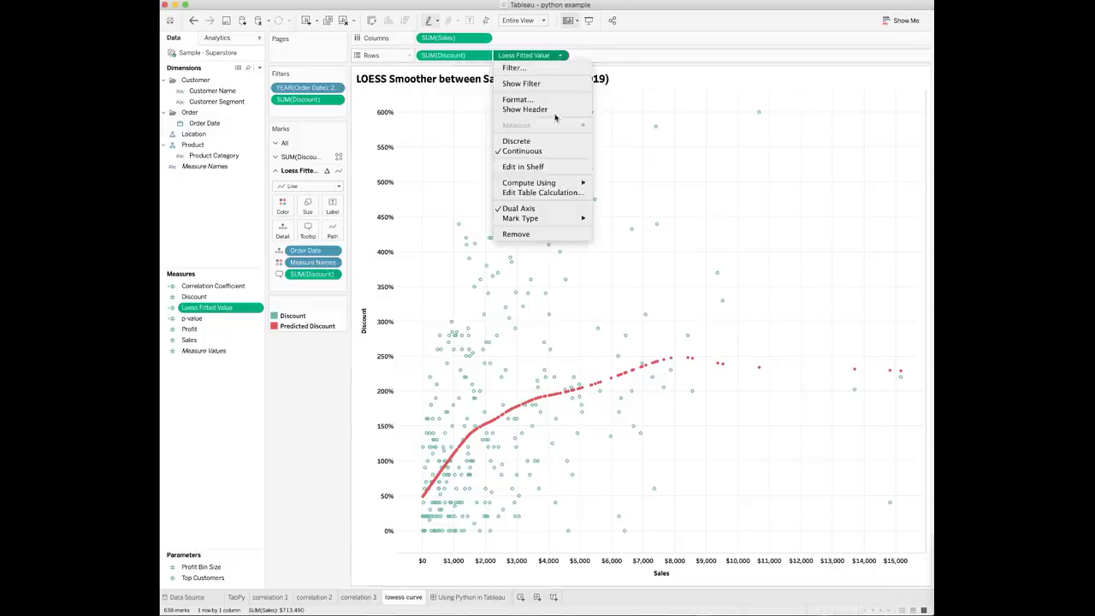
Check the Loess Fitted Value table calculation runs along Order Date, custom-sorted by Sum of Sales ascending
{"action": "left_click", "coordinate": [538, 193]}
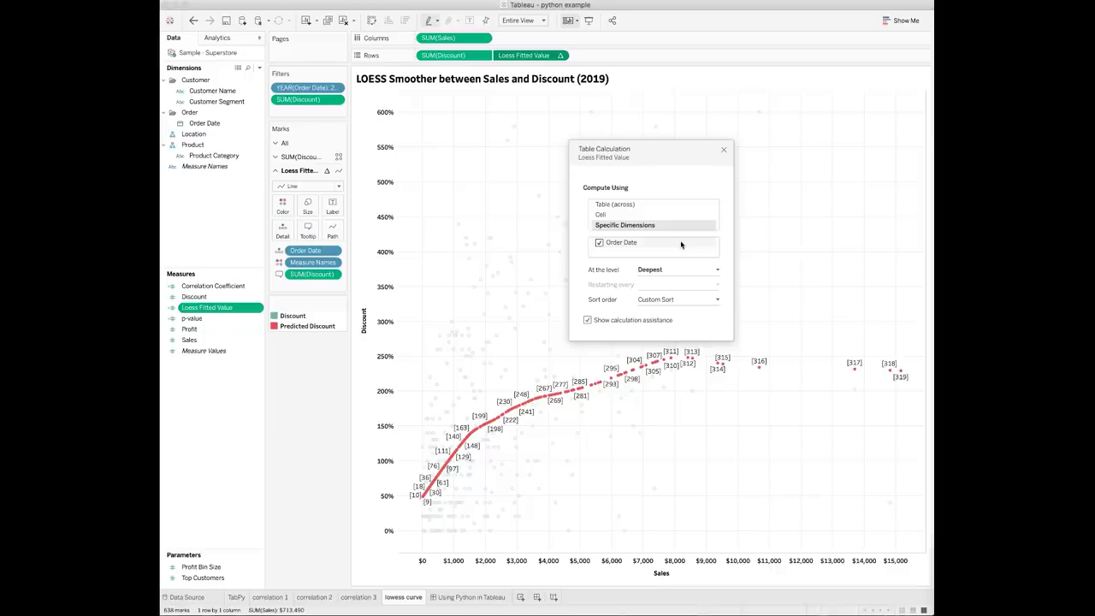
{"action": "left_click", "coordinate": [715, 301]}
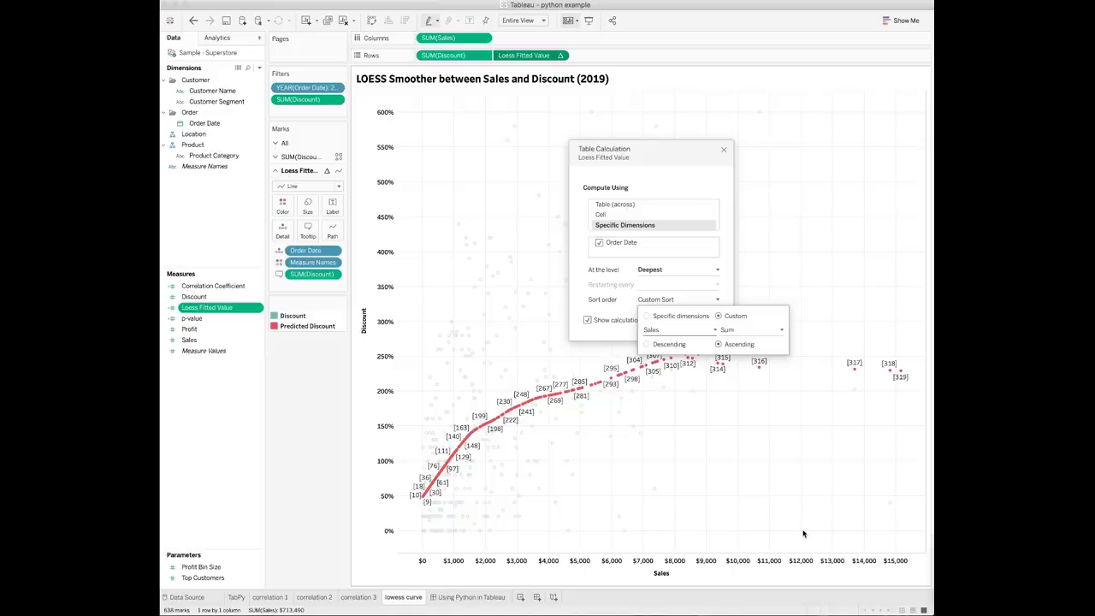
{"action": "left_click", "coordinate": [722, 149]}
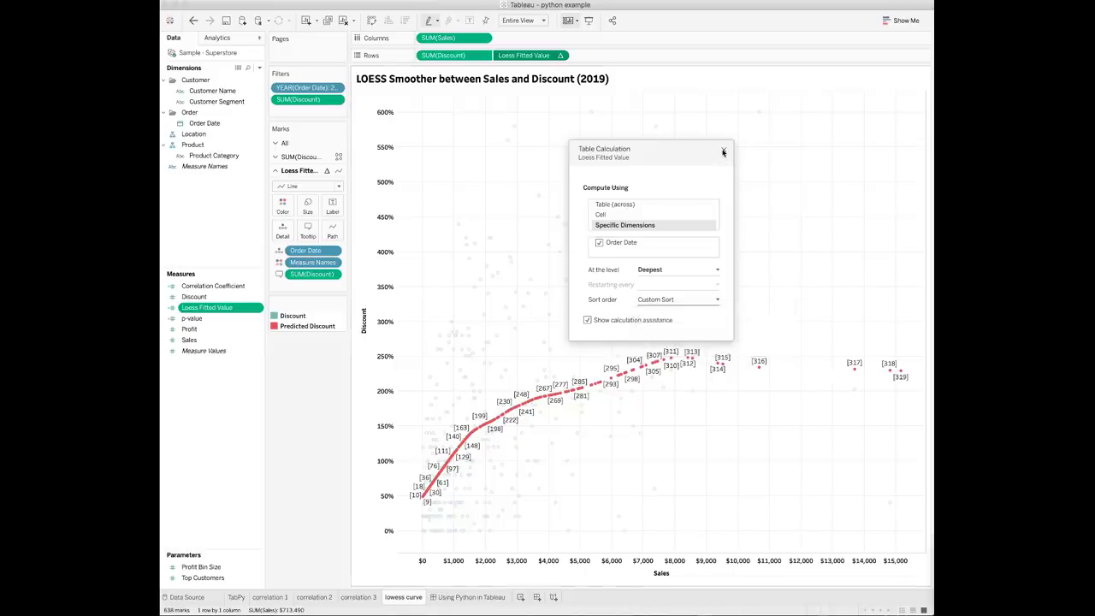
{"action": "left_click", "coordinate": [723, 150]}
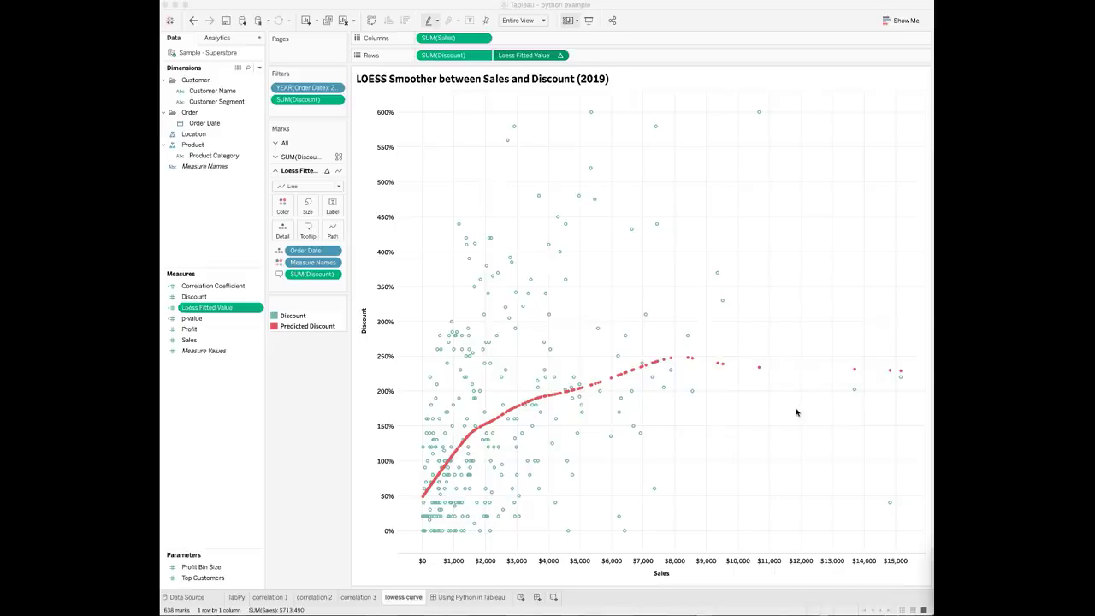
Switch to the Using Python in Tableau dashboard
{"action": "left_click", "coordinate": [473, 598]}
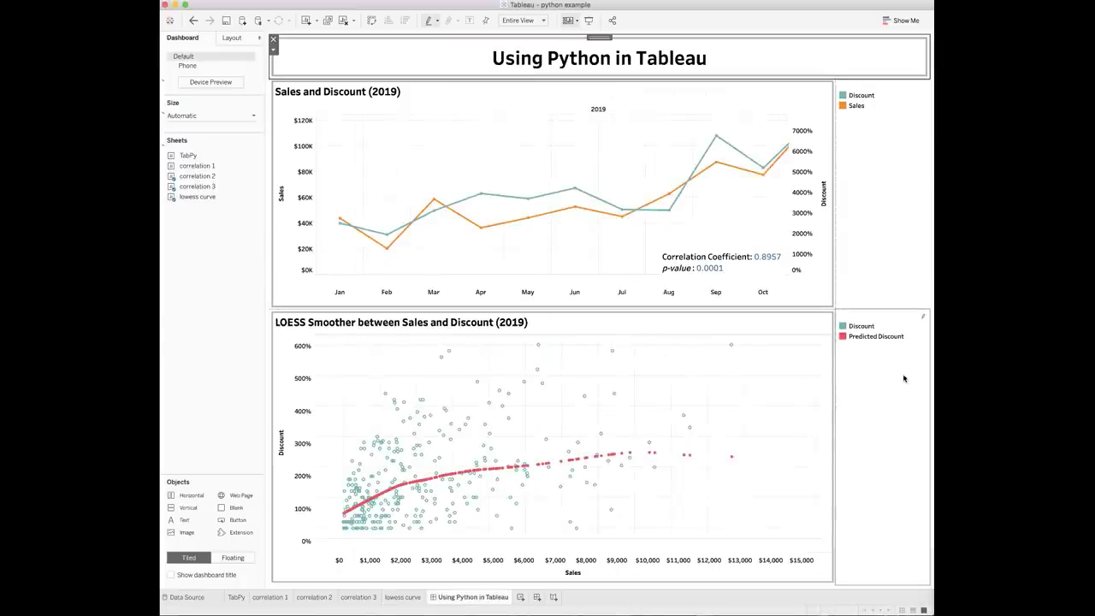
Select the correlation and p-value text on the dashboard and go to its worksheet
{"action": "left_click", "coordinate": [754, 283]}
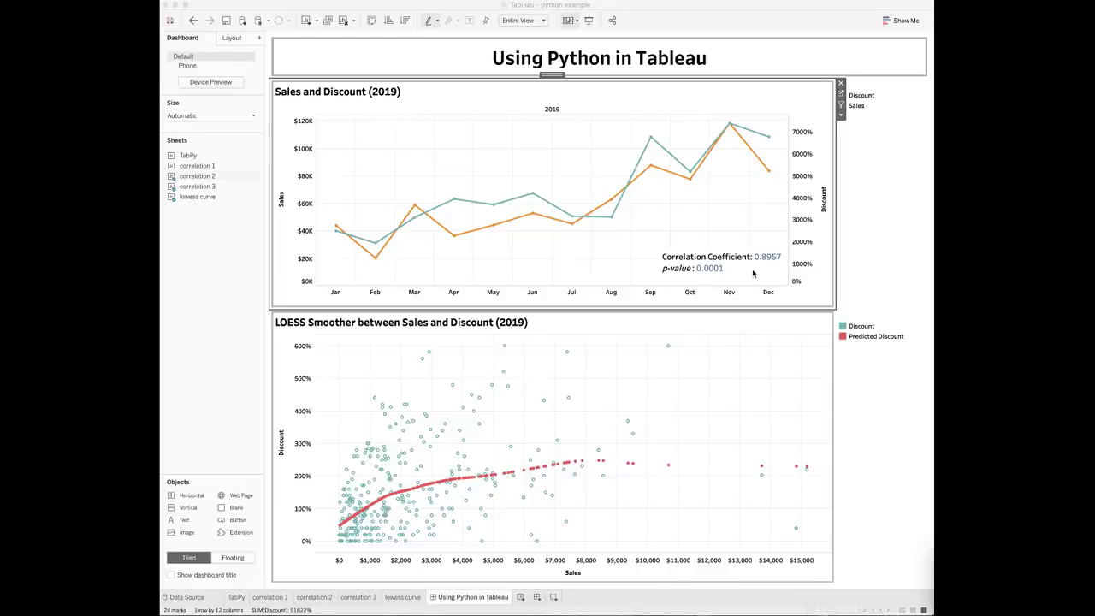
{"action": "left_click", "coordinate": [752, 272]}
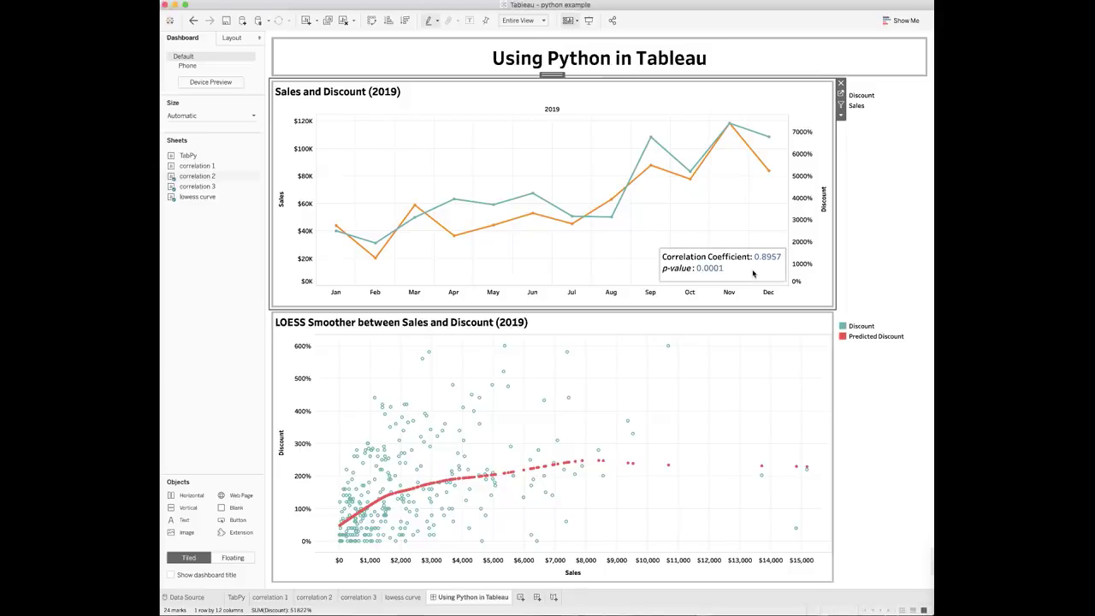
{"action": "left_click", "coordinate": [753, 272]}
{"action": "left_click", "coordinate": [790, 276]}
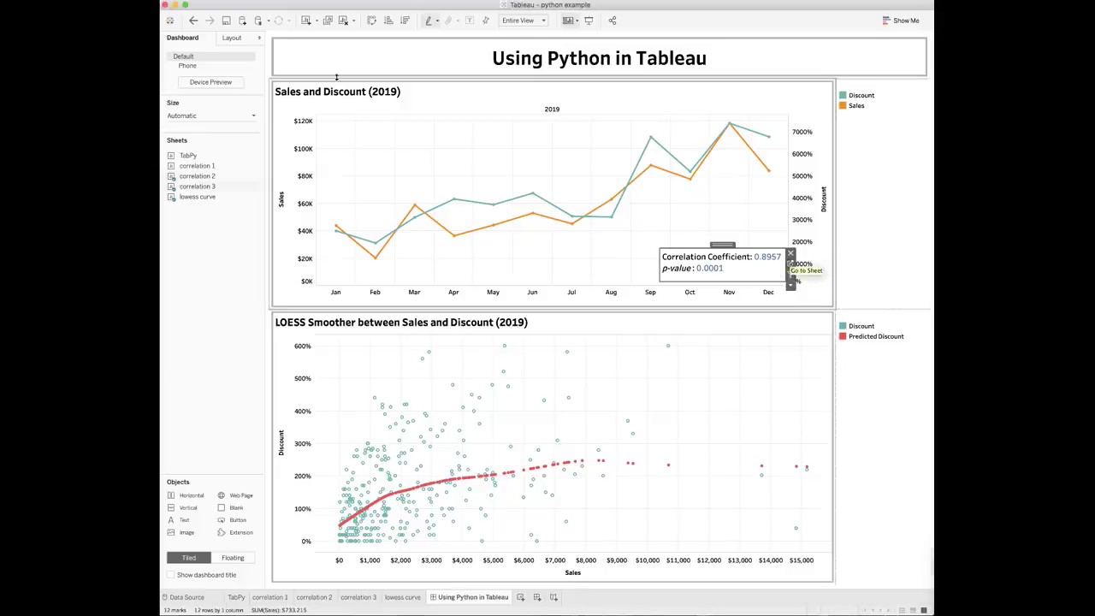
Inspect the correlation and p-value title without changes, then return to the Using Python in Tableau dashboard
{"action": "double_click", "coordinate": [501, 93]}
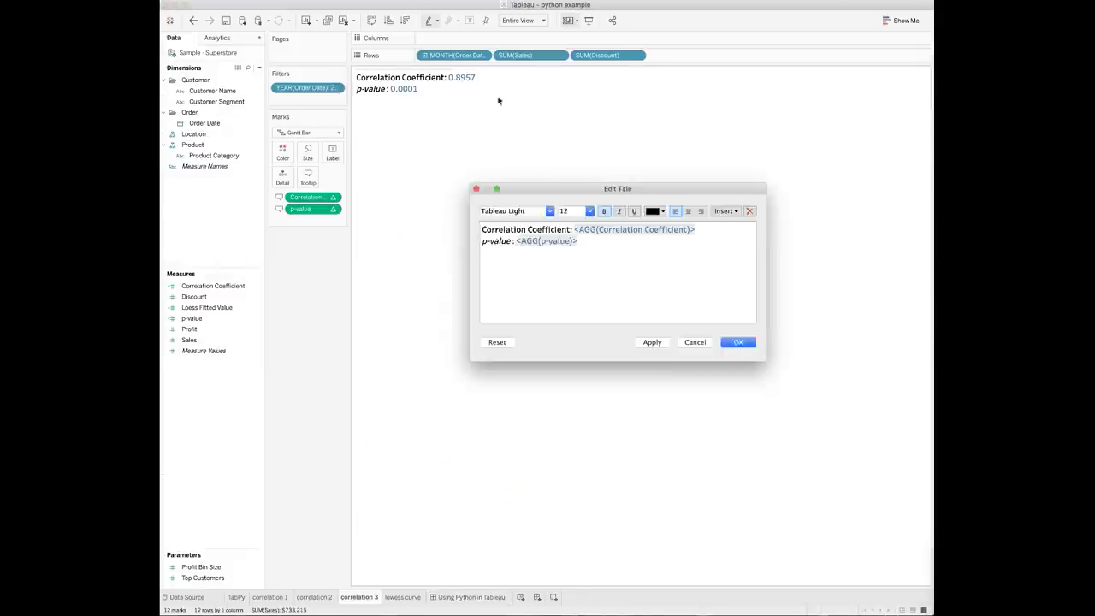
{"action": "left_click", "coordinate": [737, 342]}
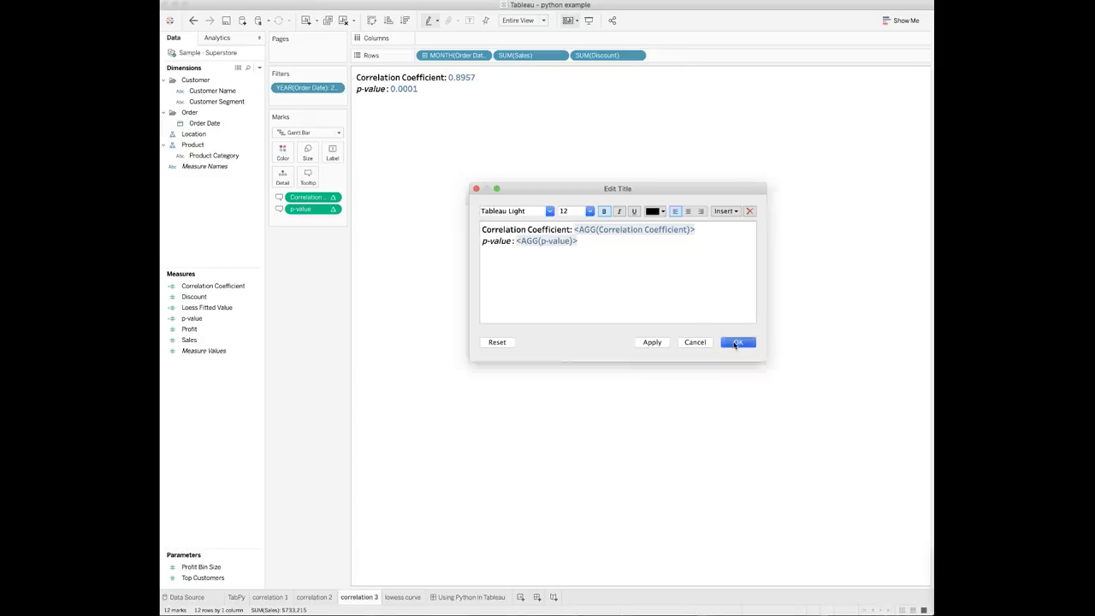
{"action": "left_click", "coordinate": [469, 597]}
{"action": "left_click", "coordinate": [611, 266]}
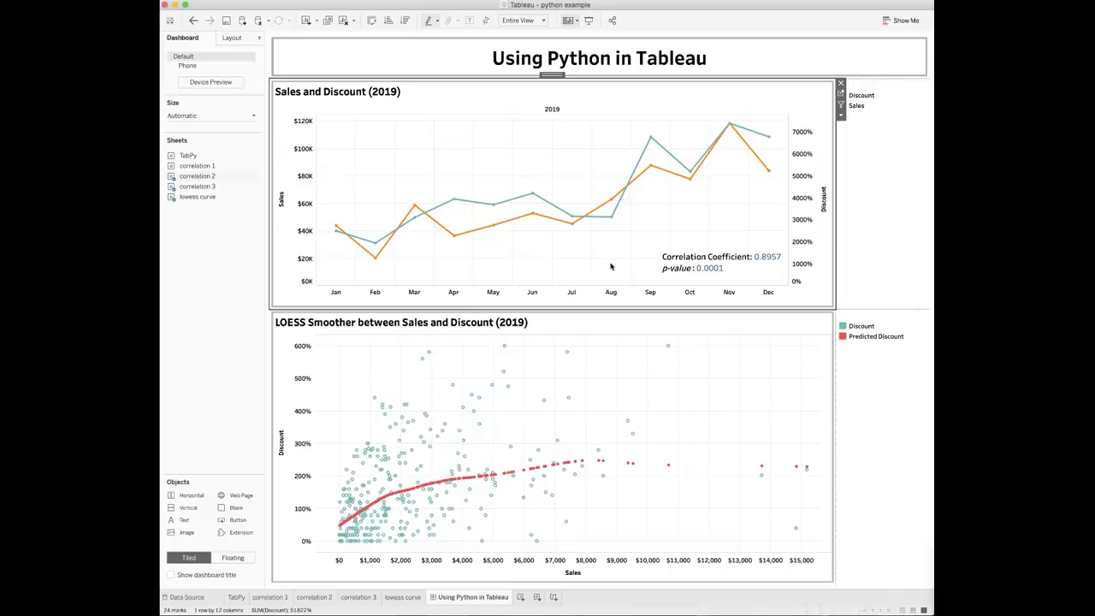